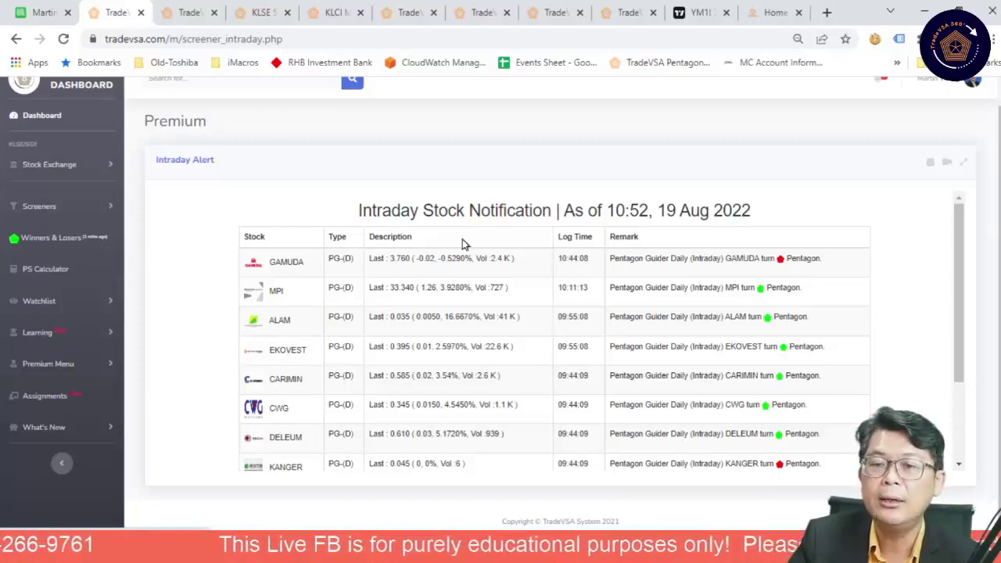
Switch to TradingView and load the MYX-listed EKOVEST BHD stock in place of the E-mini Dow Jones chart
{"action": "left_click", "coordinate": [700, 14]}
{"action": "left_click", "coordinate": [849, 232]}
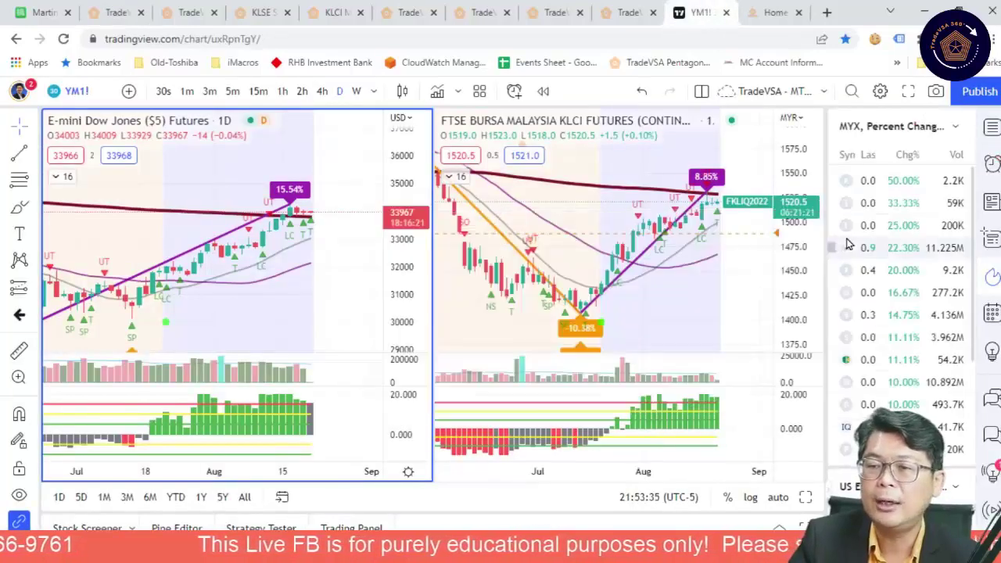
{"action": "type", "text": "EKOVEST"}
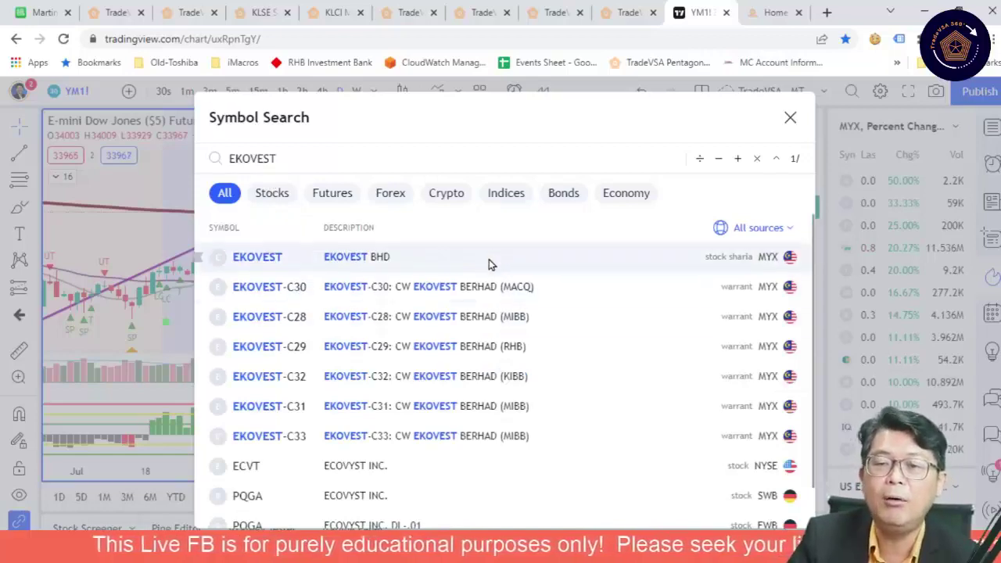
{"action": "left_click", "coordinate": [489, 259]}
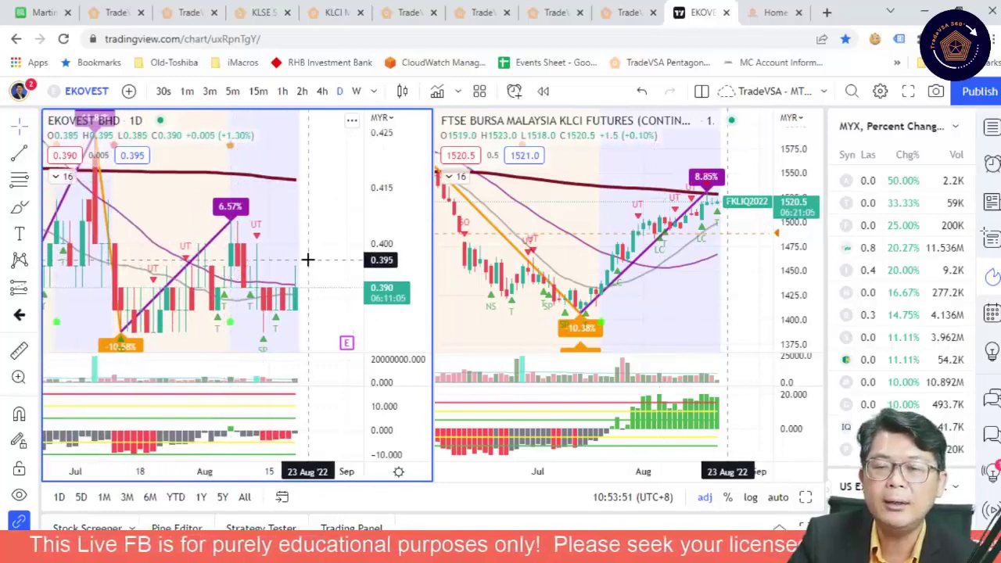
Check the TradeVSA page for the ALAM stock against the EKOVEST chart, and close the ALAM page
{"action": "left_click", "coordinate": [628, 12]}
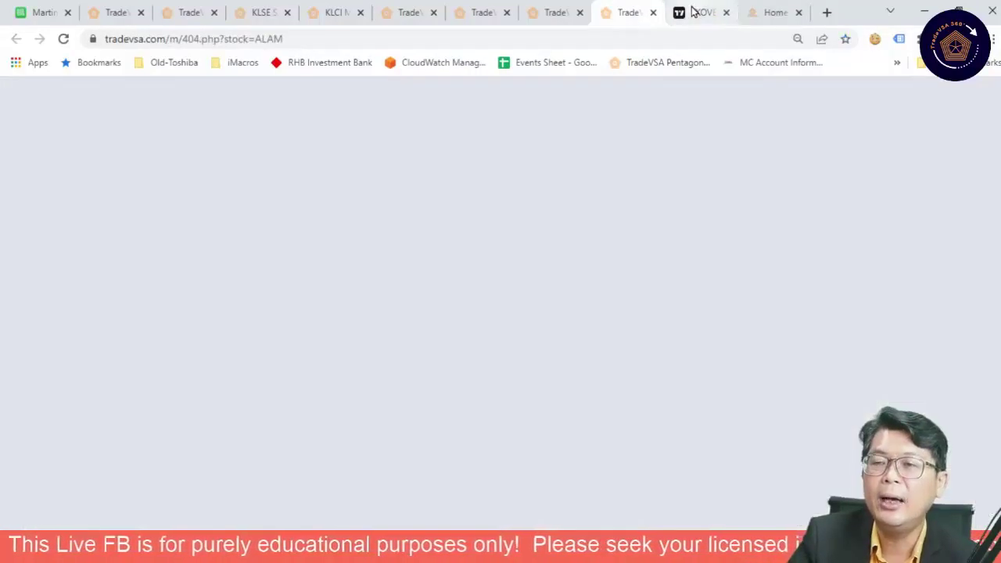
{"action": "left_click", "coordinate": [694, 14]}
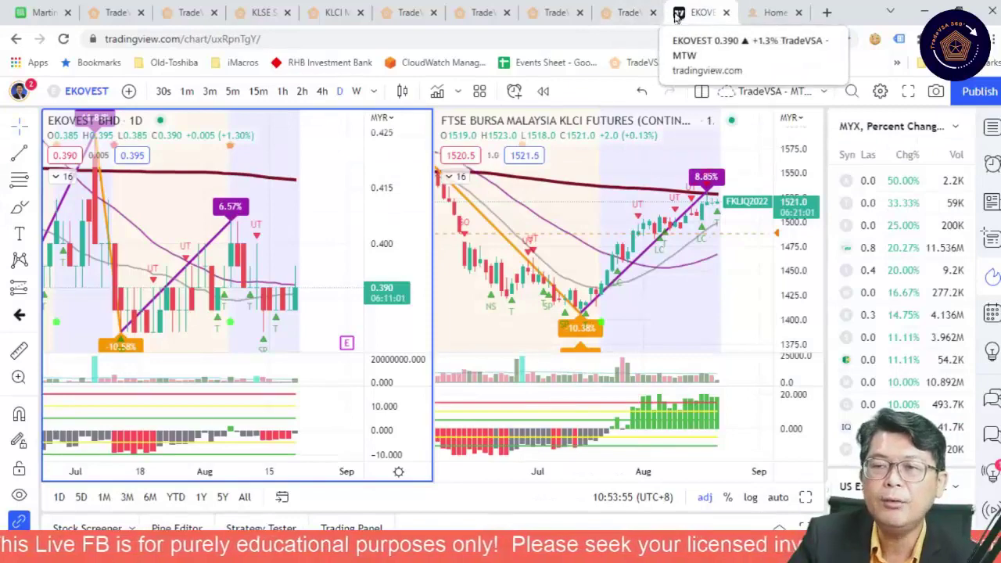
{"action": "left_click", "coordinate": [642, 16]}
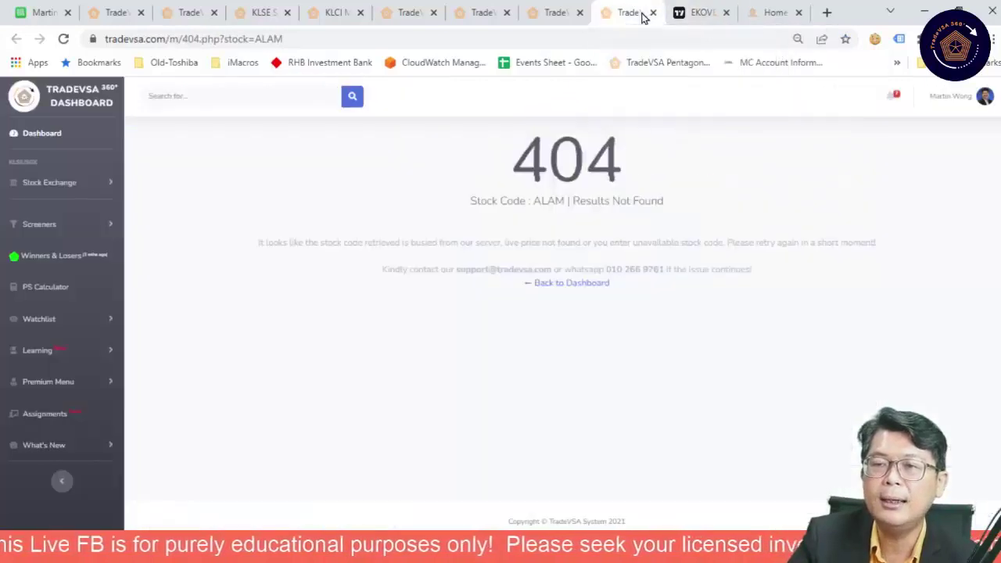
{"action": "left_click", "coordinate": [701, 13]}
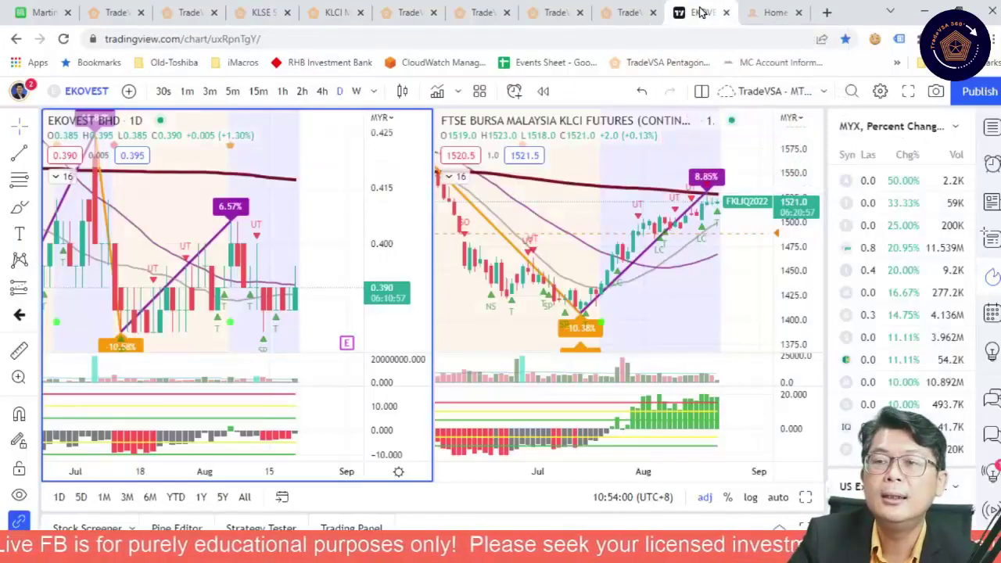
{"action": "left_click", "coordinate": [610, 16]}
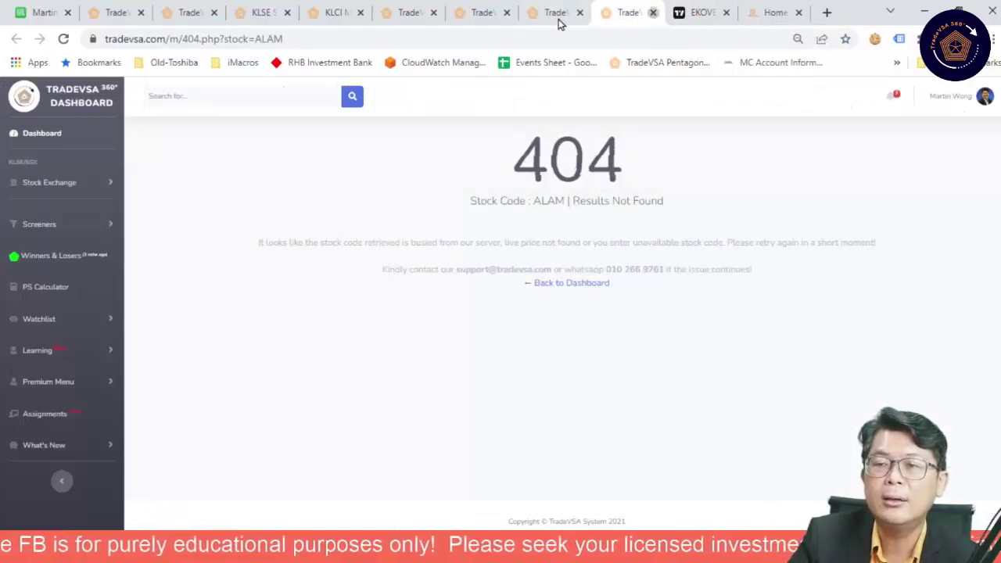
{"action": "key", "text": "ctrl+w"}
Find the TradeVSA Intraday Alert page among the open screeners and view the rest of its stock notifications
{"action": "left_click", "coordinate": [557, 14]}
{"action": "left_click", "coordinate": [492, 11]}
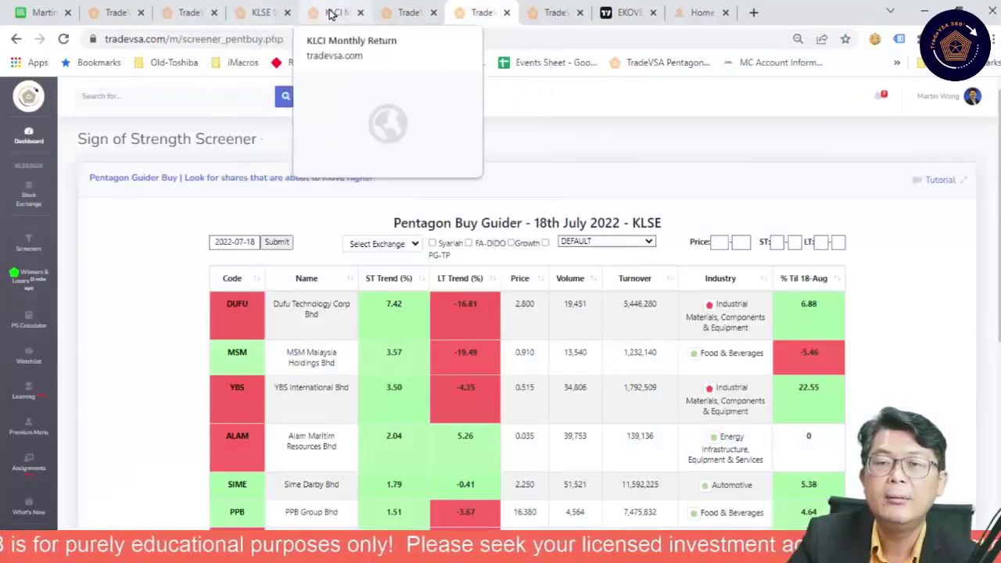
{"action": "left_click", "coordinate": [188, 14]}
{"action": "left_click", "coordinate": [117, 14]}
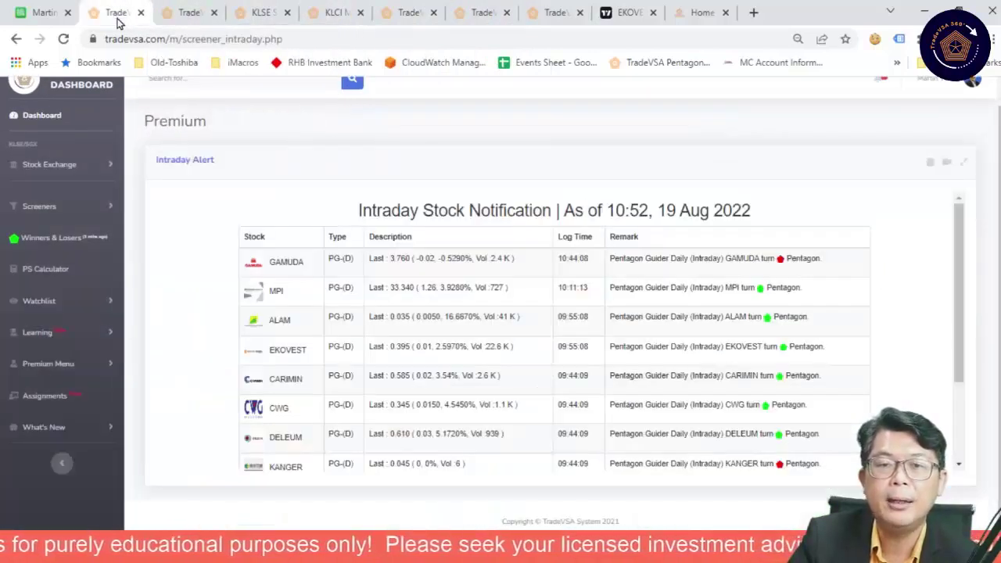
{"action": "scroll", "coordinate": [472, 329], "scroll_direction": "down", "scroll_amount": 3}
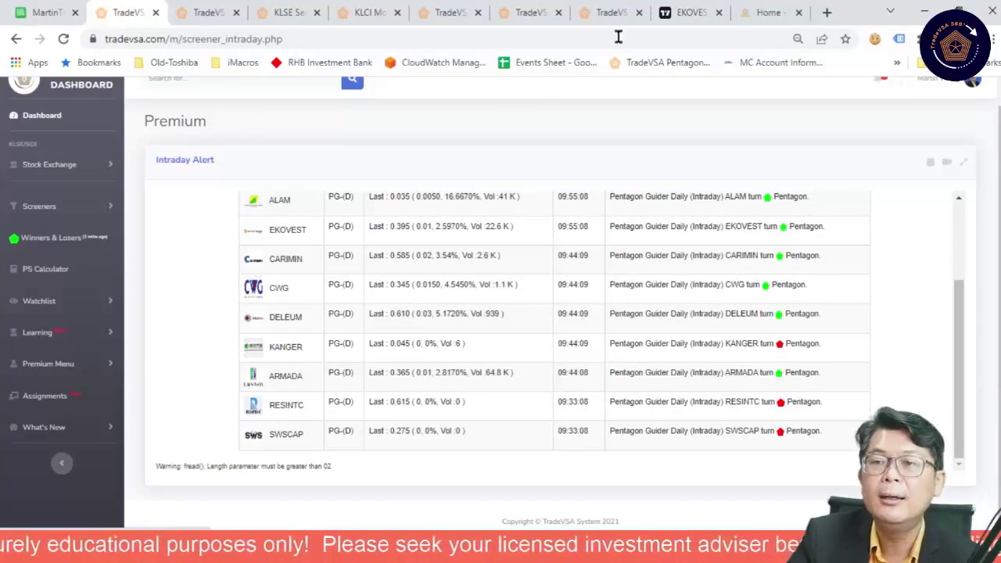
Load the MYX-listed CARIMIN PETROLEUM BERHAD stock into the TradingView chart that shows EKOVEST
{"action": "left_click", "coordinate": [690, 13]}
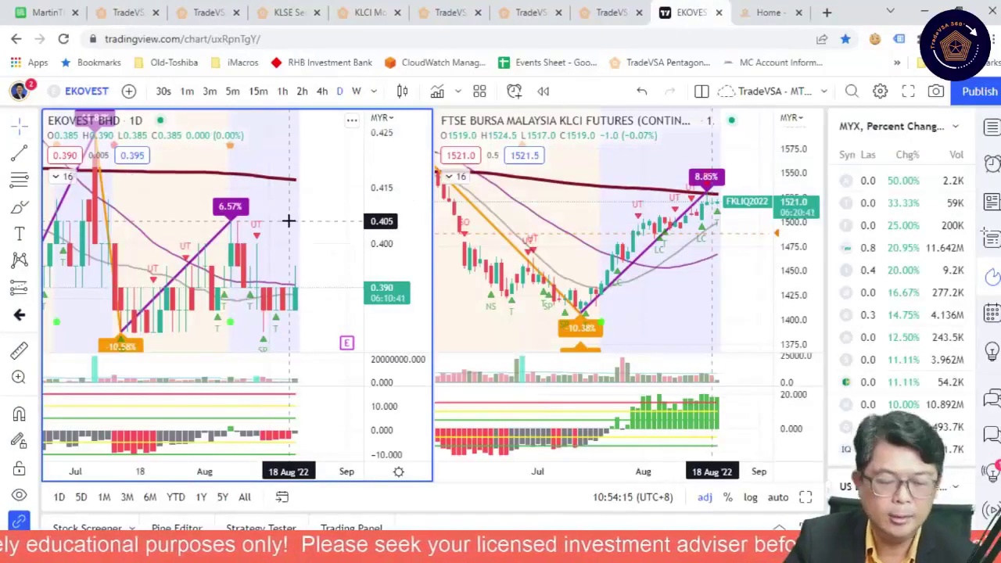
{"action": "type", "text": "CARIMIN"}
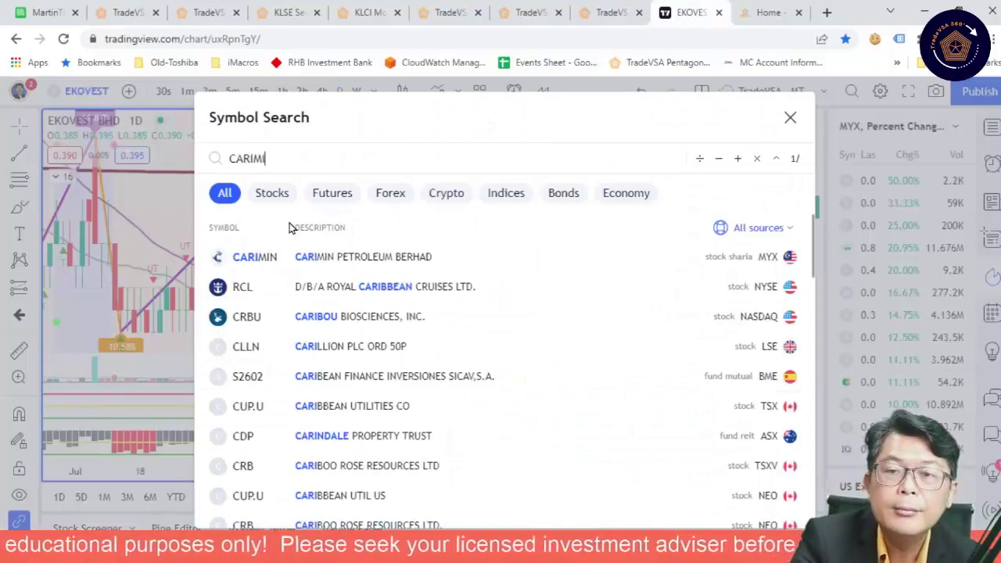
{"action": "left_click", "coordinate": [354, 262]}
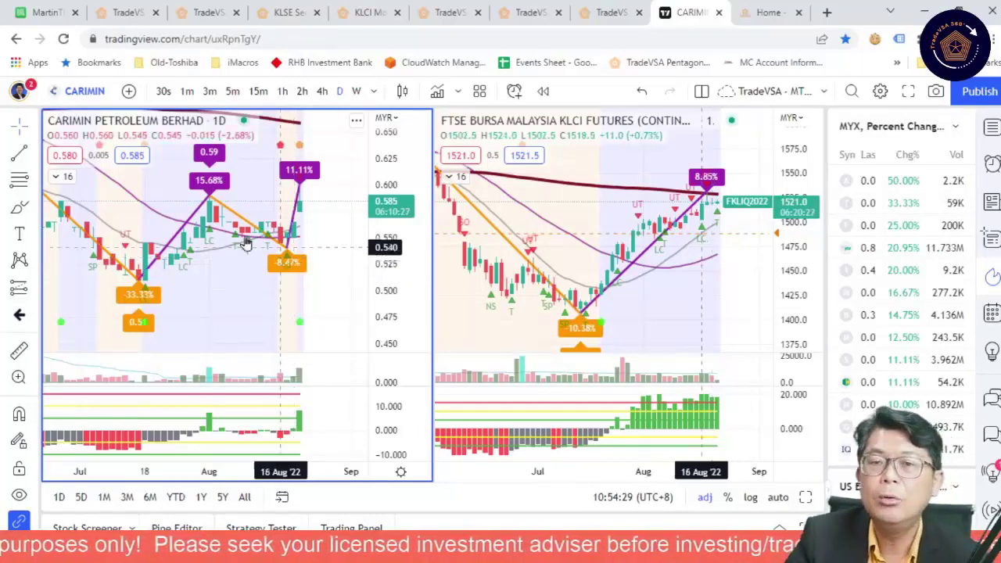
Pick RESINTC from the intraday alert list, load its TradingView chart, and view the 19 Aug split details
{"action": "left_click", "coordinate": [133, 21]}
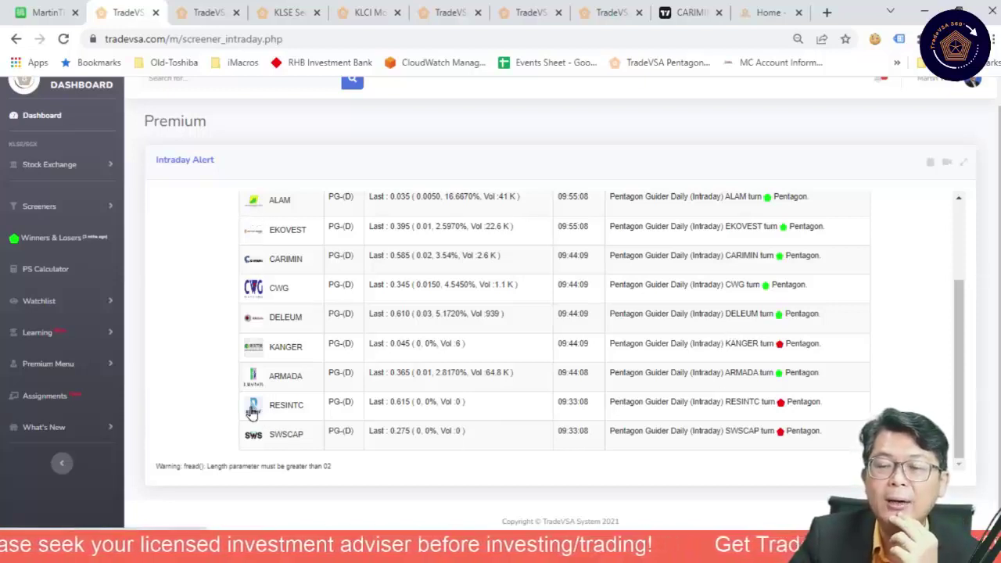
{"action": "left_click", "coordinate": [688, 12]}
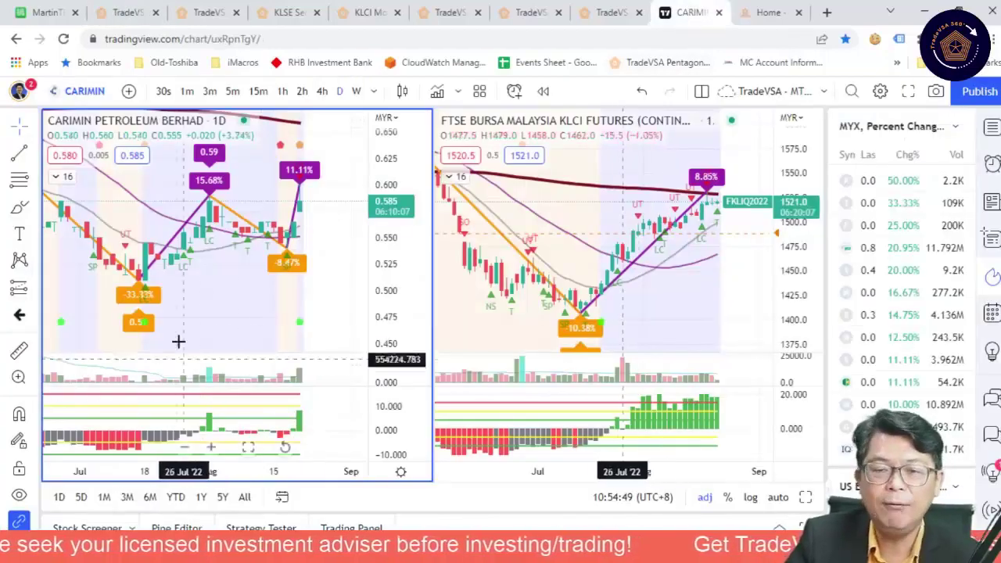
{"action": "type", "text": "RESINT"}
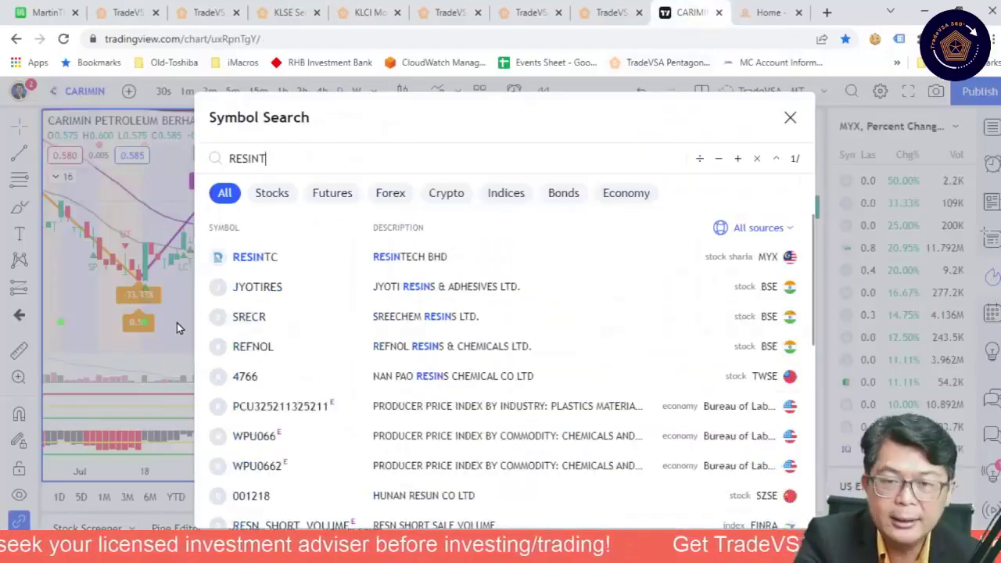
{"action": "left_click", "coordinate": [365, 258]}
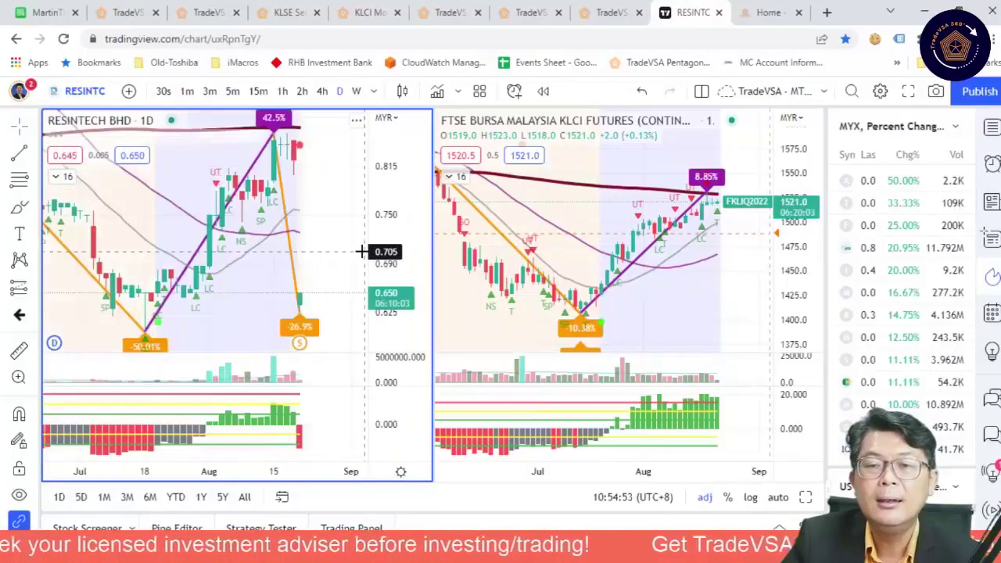
{"action": "left_click", "coordinate": [300, 344]}
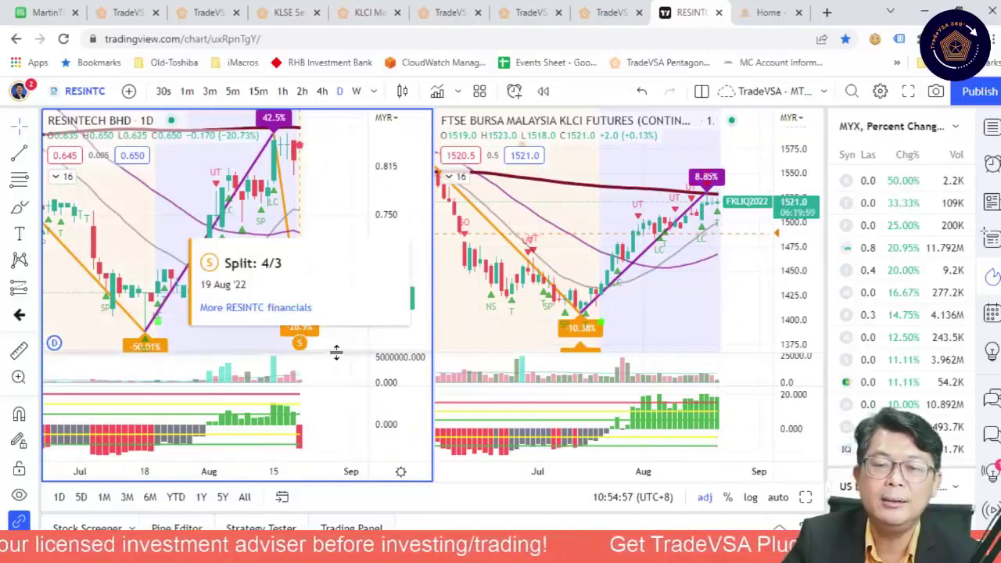
{"action": "left_click", "coordinate": [362, 181]}
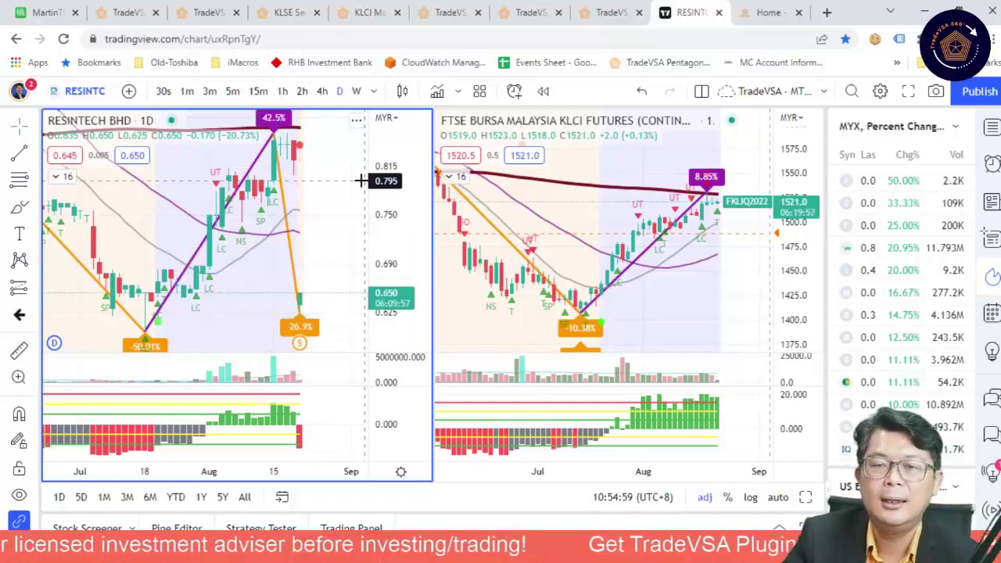
Switch from the intraday alert list to the presentation slides on this morning's alerts, and return to the list
{"action": "left_click", "coordinate": [129, 13]}
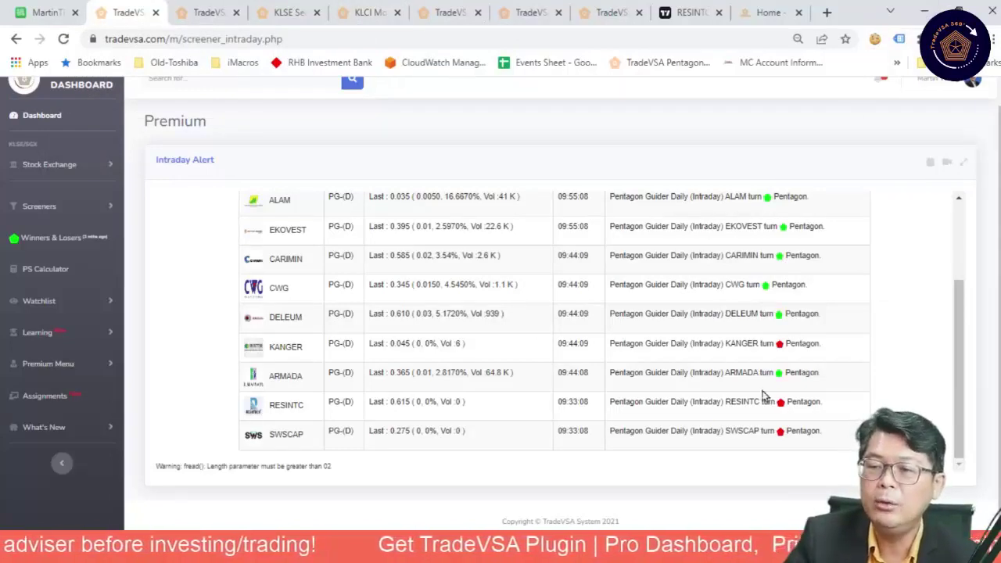
{"action": "left_click", "coordinate": [927, 14]}
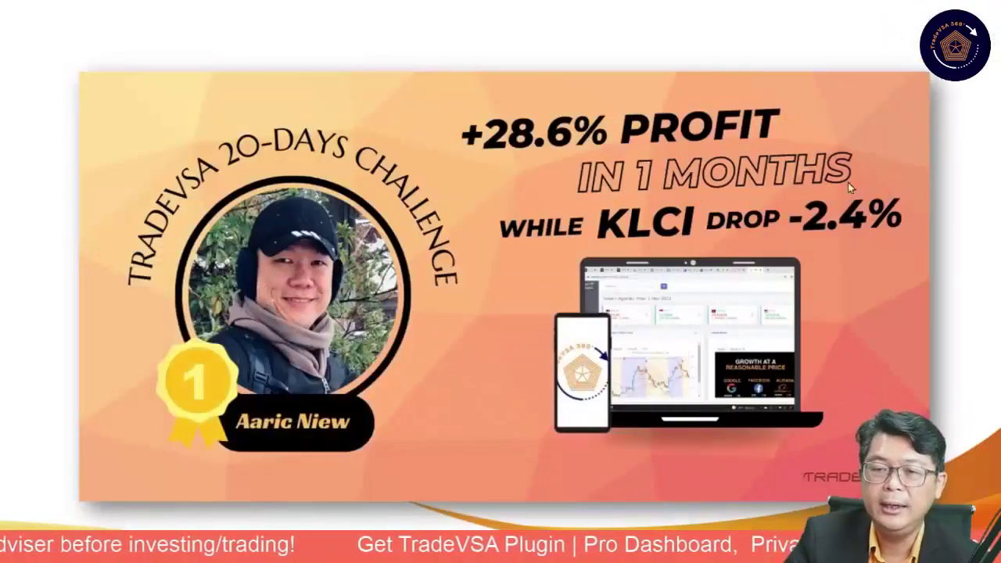
{"action": "left_click", "coordinate": [674, 310]}
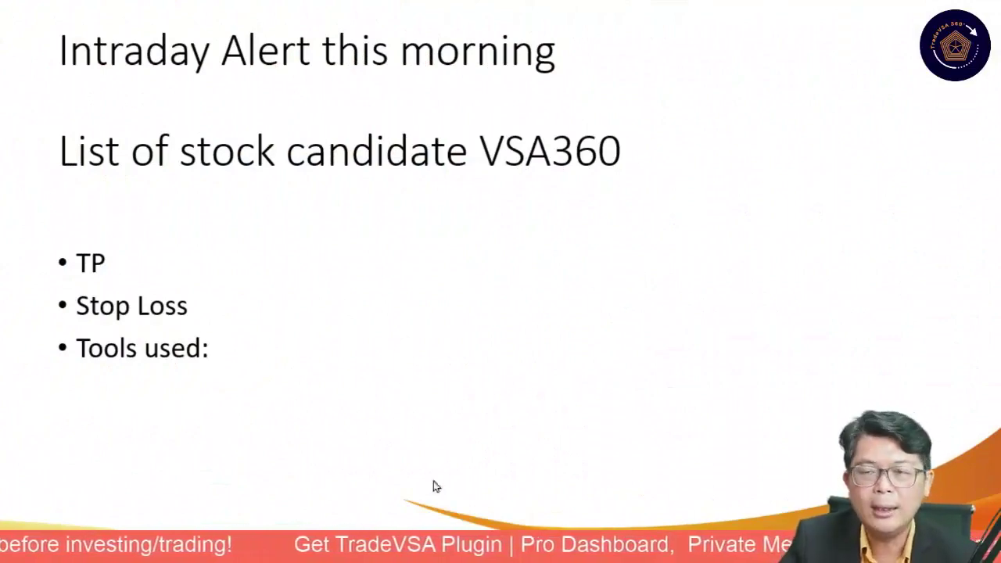
{"action": "key", "text": "Right"}
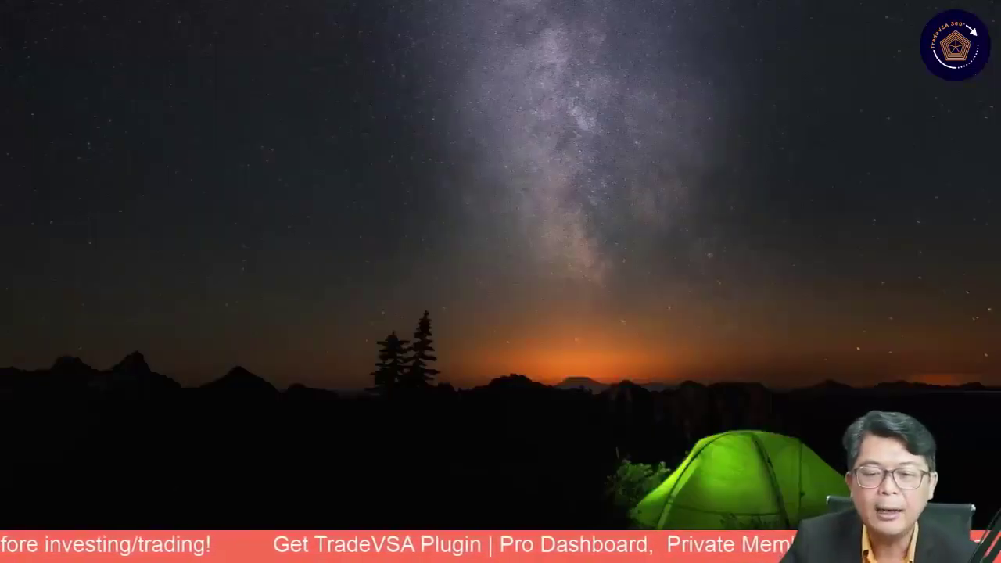
{"action": "key", "text": "alt+Tab"}
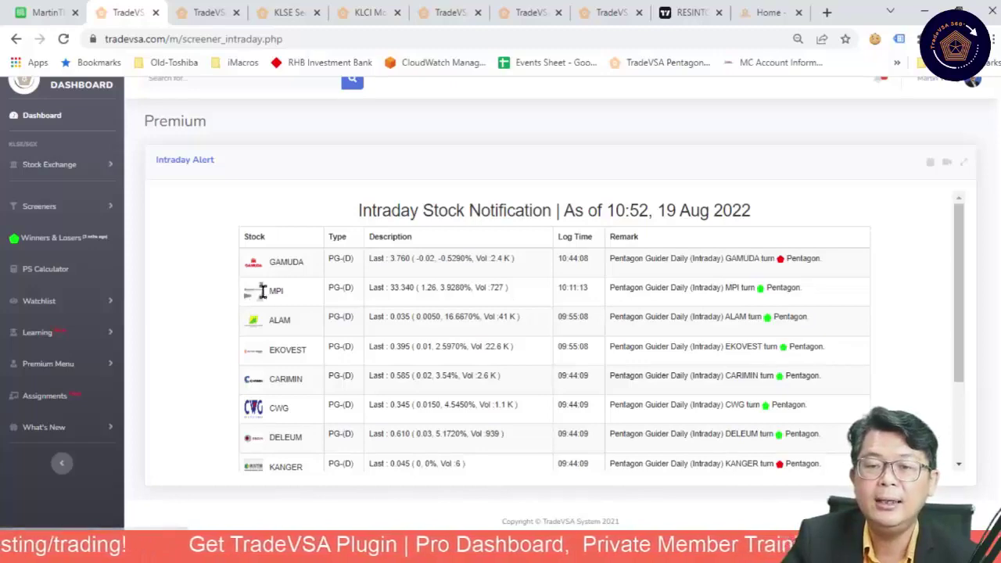
Load the MYX-listed MPI (Malaysian Pacific Industries) stock into the TradingView chart that shows RESINTC
{"action": "left_click", "coordinate": [691, 16]}
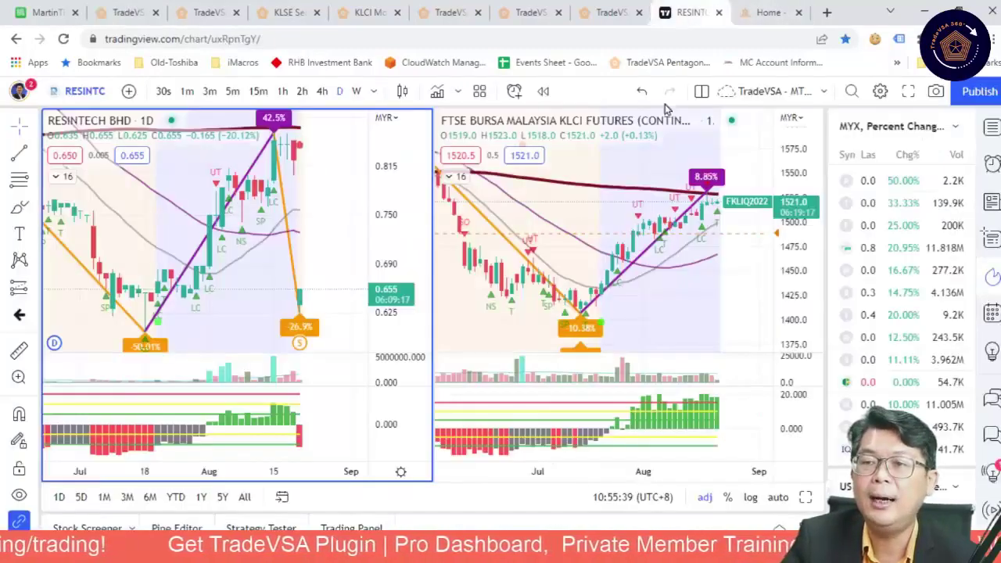
{"action": "type", "text": "MPI"}
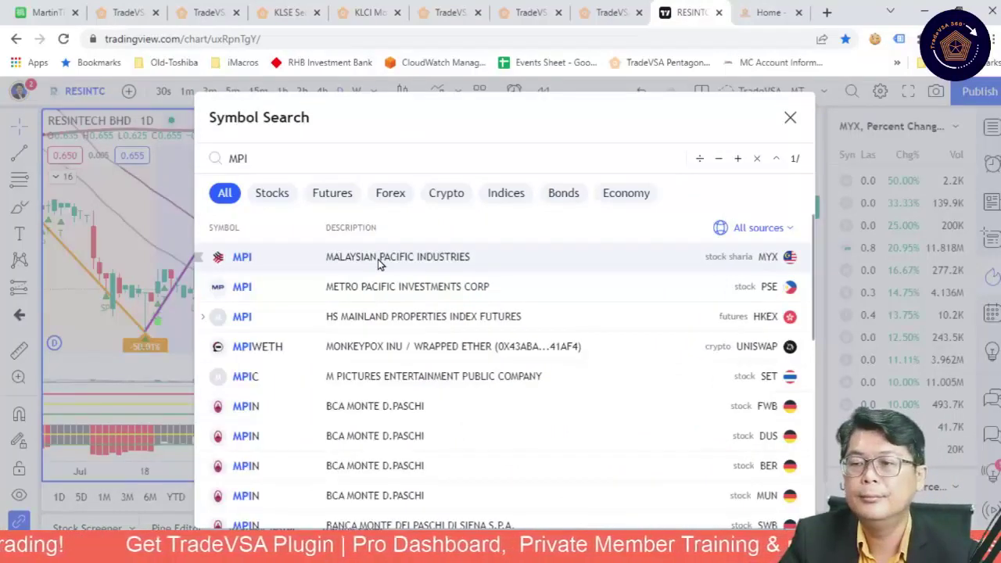
{"action": "left_click", "coordinate": [378, 260]}
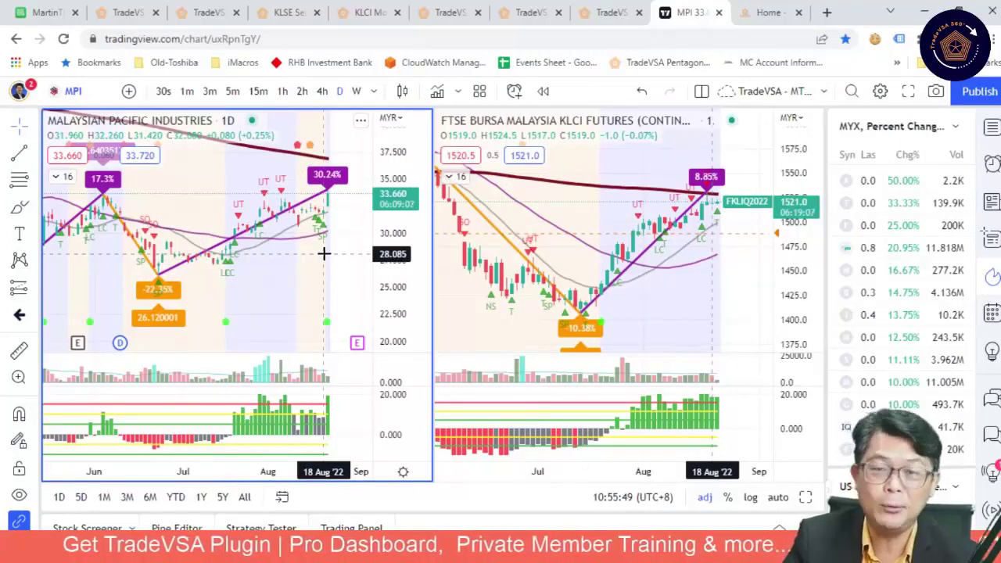
Check the updated intraday alert list and load TEXCYCL from MYX in place of the FTSE Bursa Malaysia KLCI Futures chart
{"action": "left_click", "coordinate": [131, 14]}
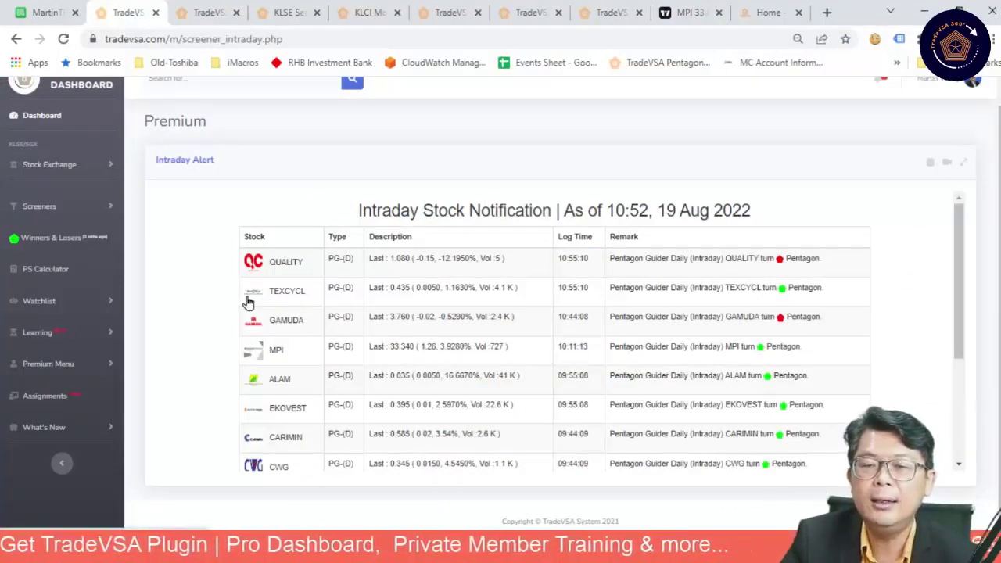
{"action": "left_click", "coordinate": [682, 14]}
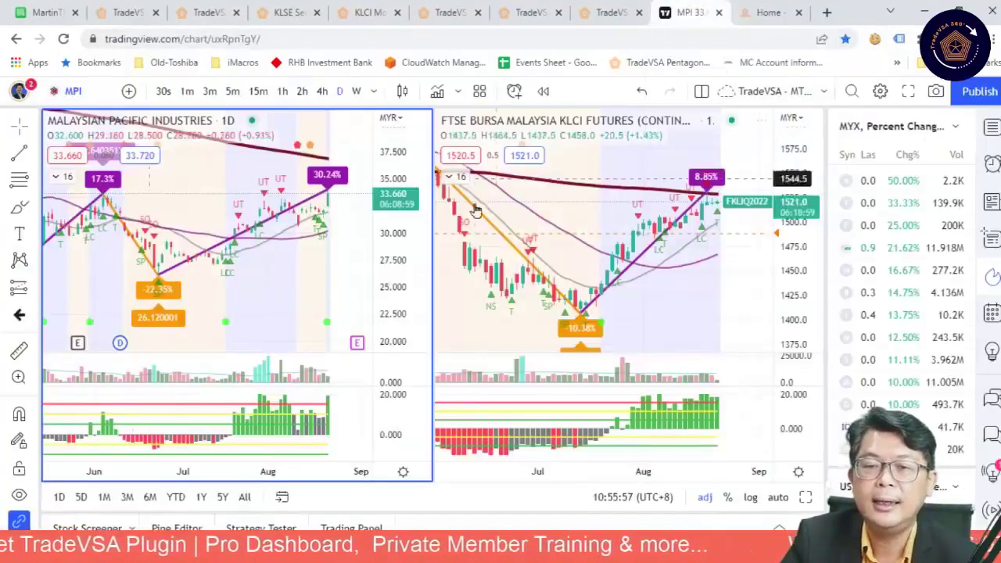
{"action": "left_click", "coordinate": [544, 208]}
{"action": "type", "text": "TEX"}
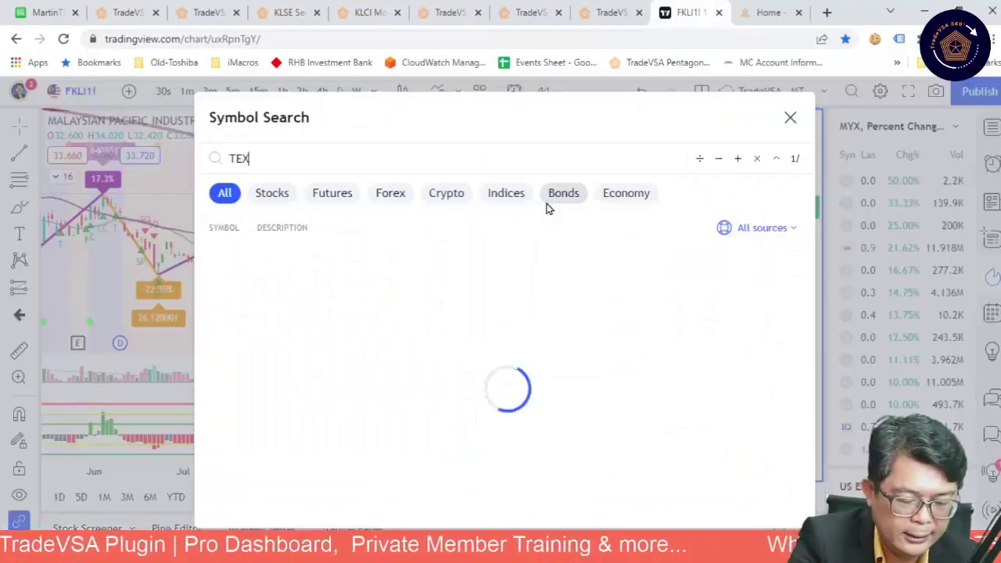
{"action": "type", "text": "CYCL"}
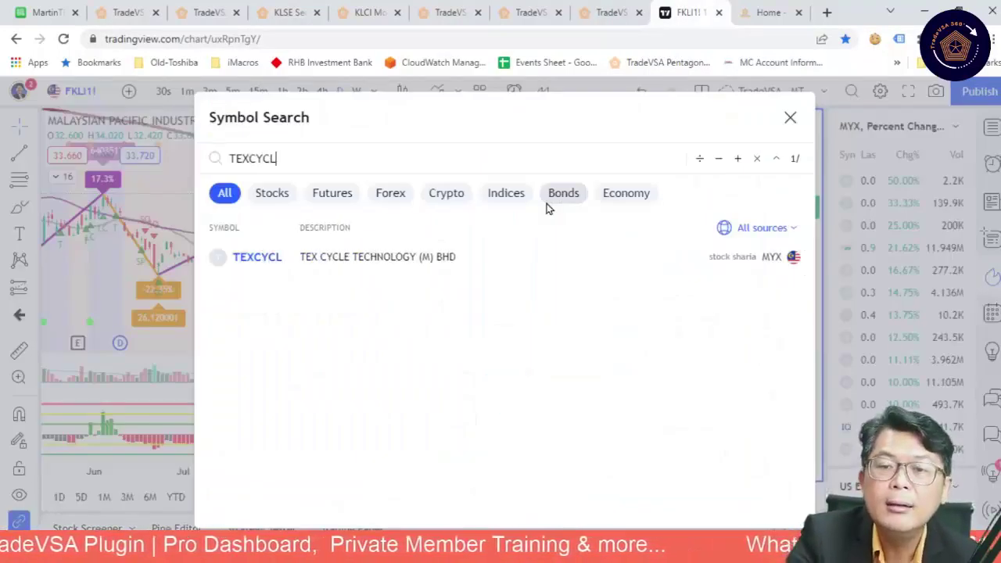
{"action": "left_click", "coordinate": [485, 258]}
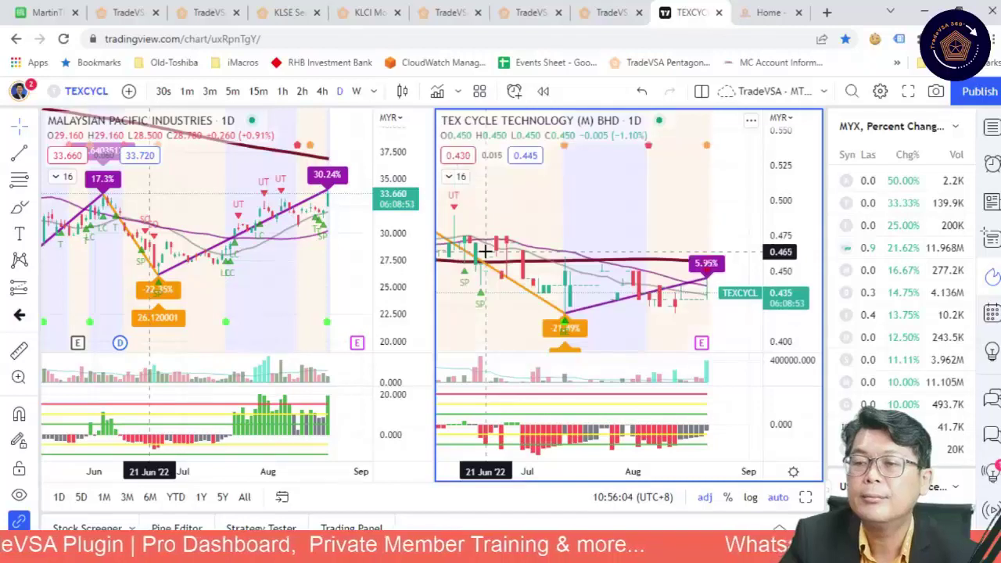
Examine the recent daily candles of the Tex Cycle Technology chart and compare them with its intraday alert entry
{"action": "scroll", "coordinate": [664, 202], "scroll_direction": "up", "scroll_amount": 2}
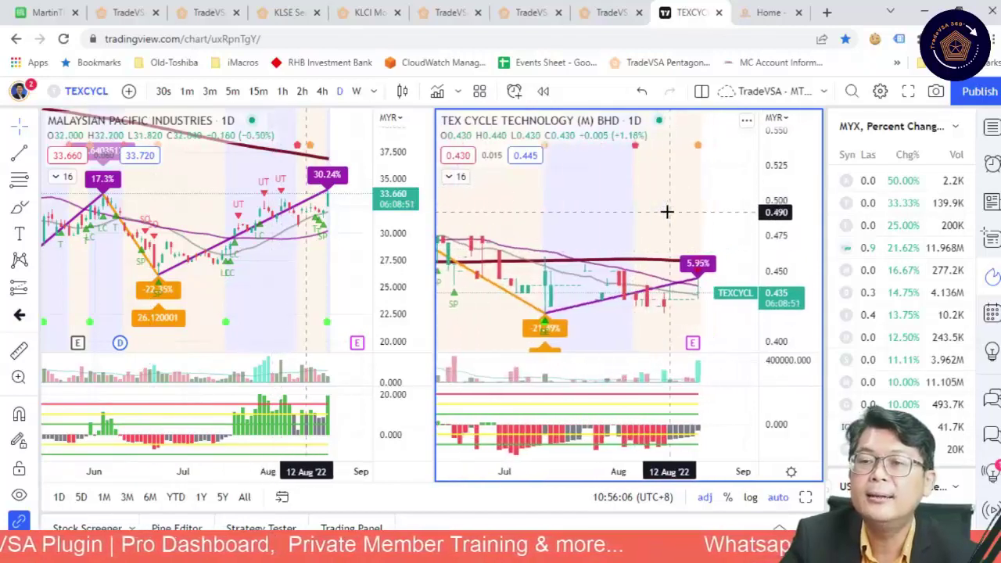
{"action": "scroll", "coordinate": [702, 329], "scroll_direction": "up", "scroll_amount": 1}
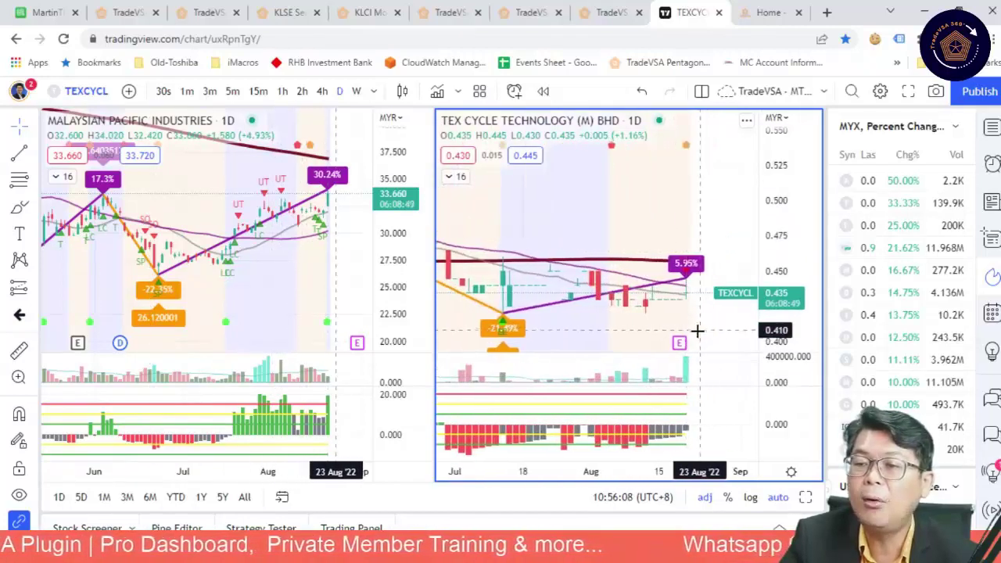
{"action": "scroll", "coordinate": [687, 323], "scroll_direction": "up", "scroll_amount": 1}
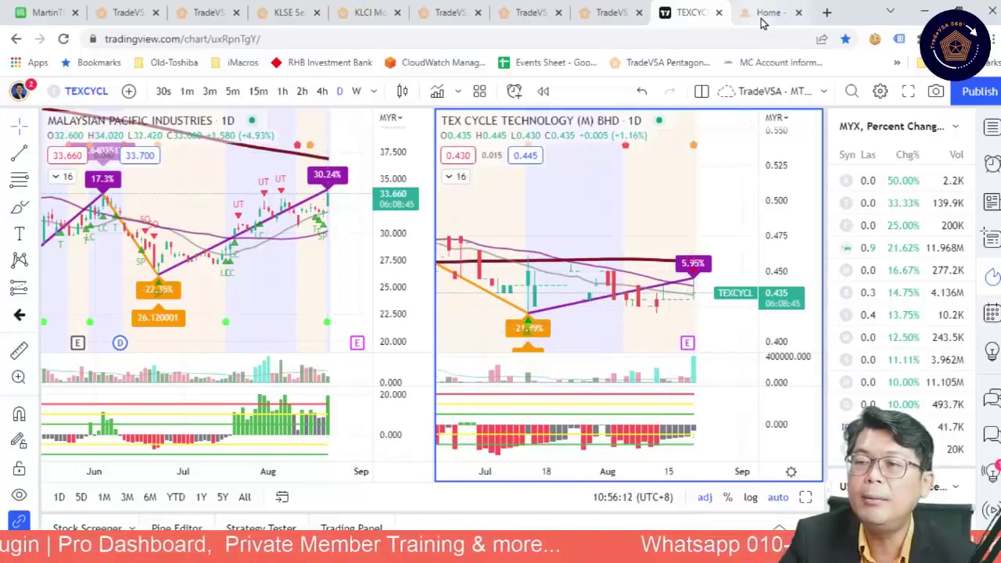
{"action": "left_click", "coordinate": [124, 16]}
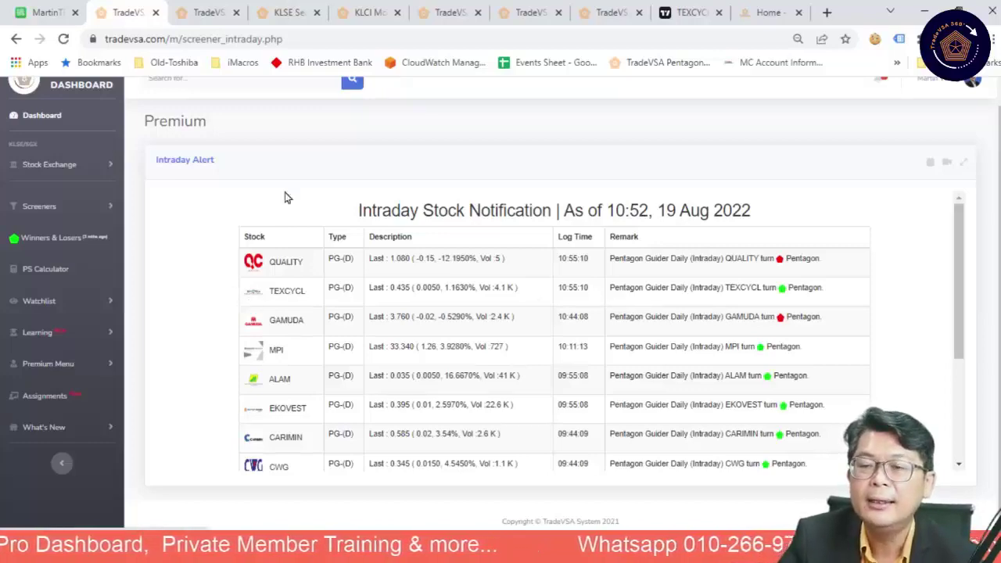
{"action": "left_click", "coordinate": [689, 12]}
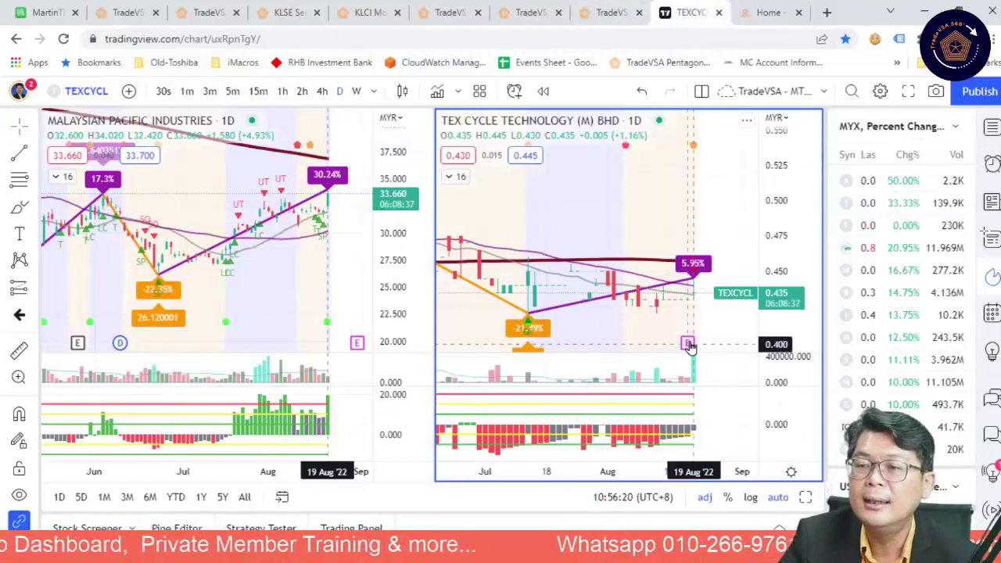